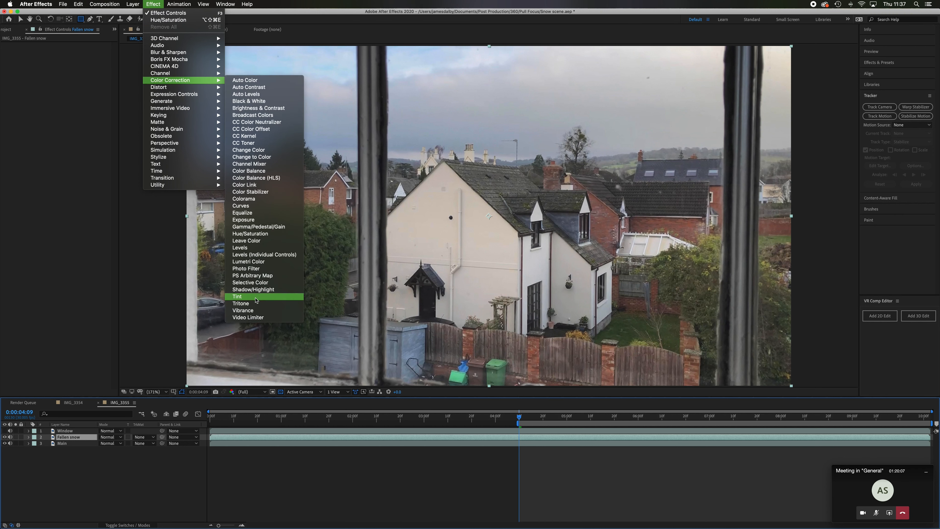
# Add a Tint effect to the Fallen snow layer and map white to the pale blue EAEDFA
pyautogui.click(256, 300)
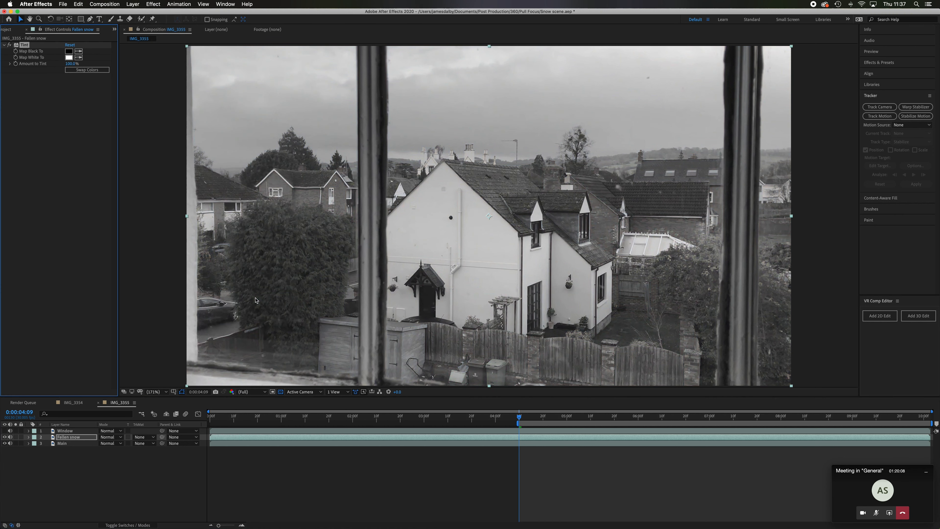
pyautogui.click(70, 59)
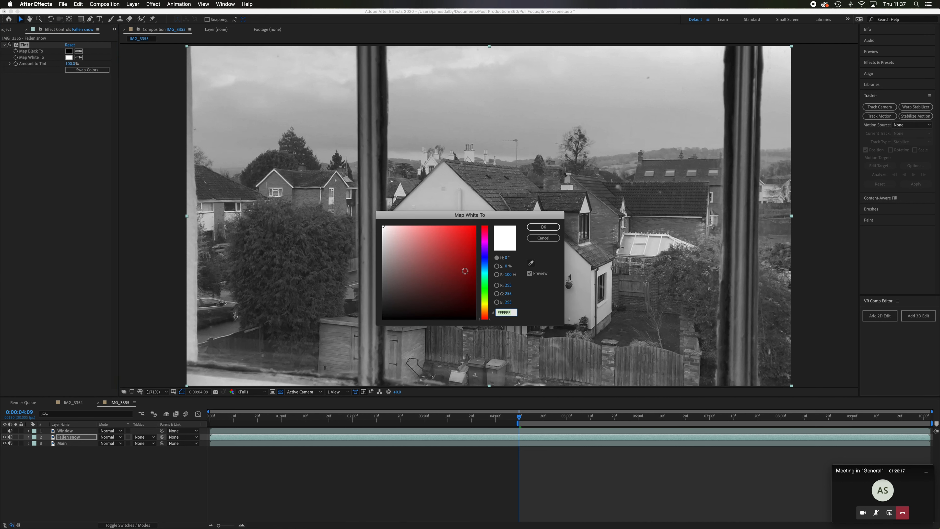
pyautogui.click(484, 261)
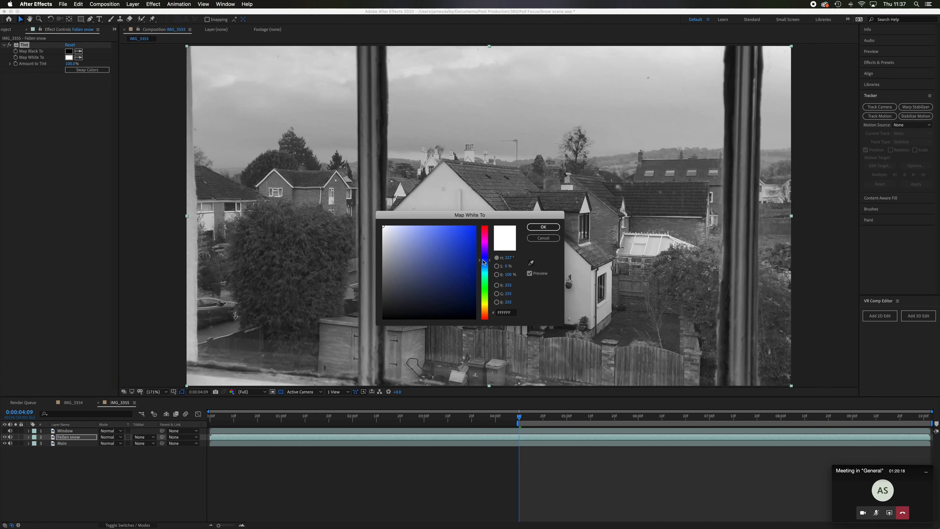
pyautogui.click(384, 227)
pyautogui.moveTo(385, 227); pyautogui.dragTo(387, 227)
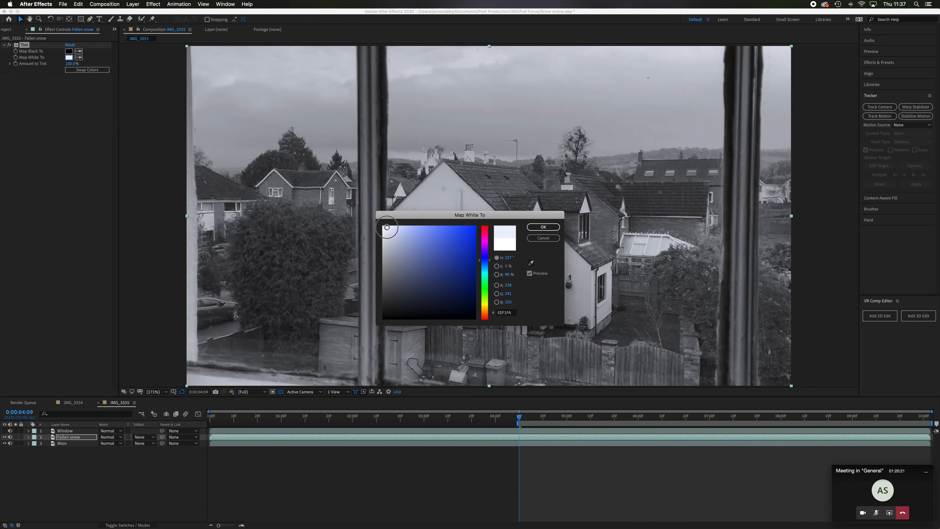
pyautogui.moveTo(386, 226)
pyautogui.mouseDown()
pyautogui.moveTo(400, 228)
pyautogui.moveTo(388, 227)
pyautogui.mouseUp()
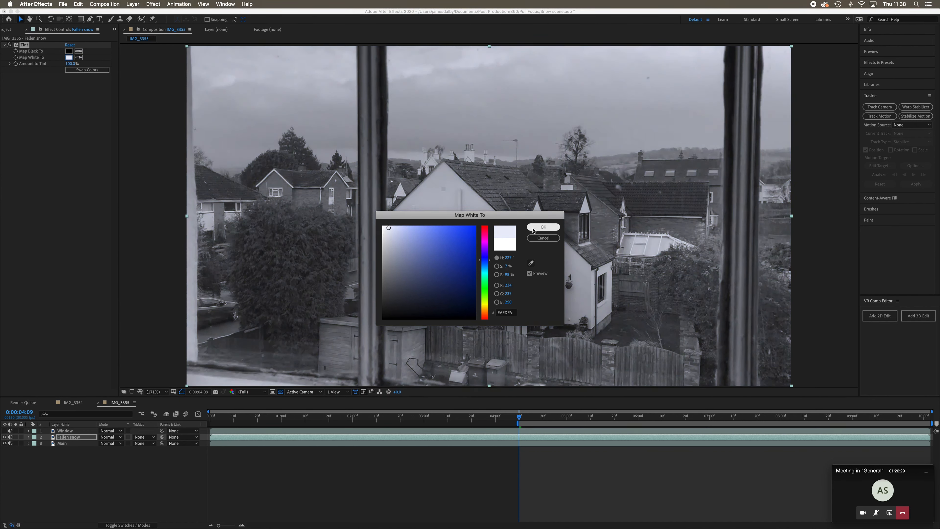
pyautogui.click(543, 227)
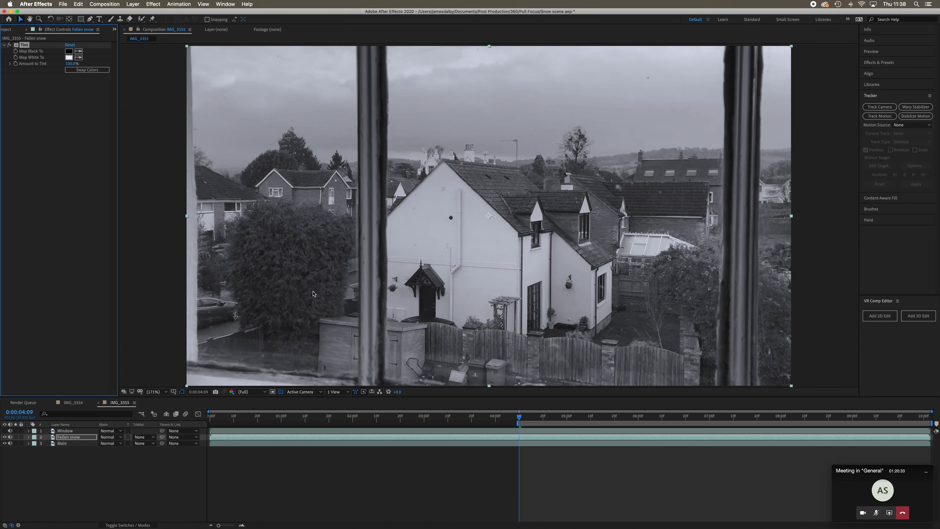
# Add a Levels effect to the Fallen snow layer, with Input Black at 54 and Input White at 165
pyautogui.click(154, 3)
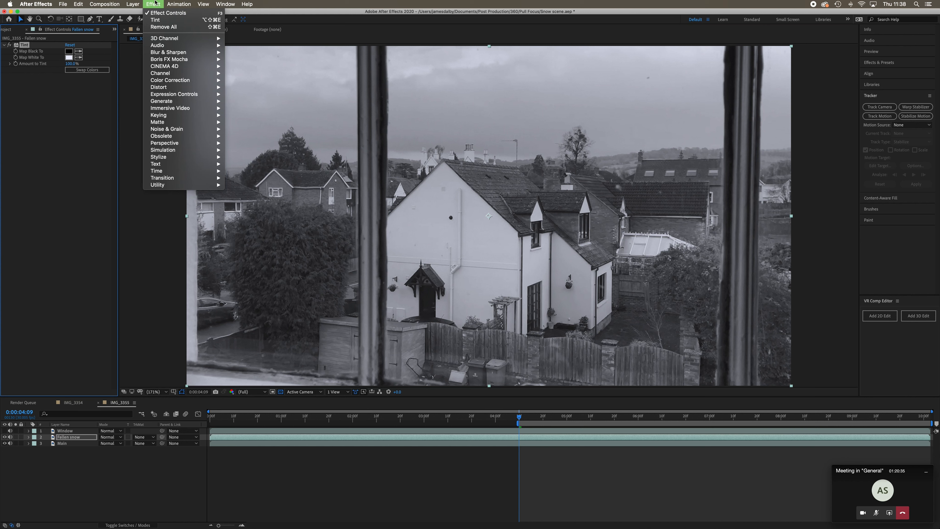
pyautogui.moveTo(193, 83)
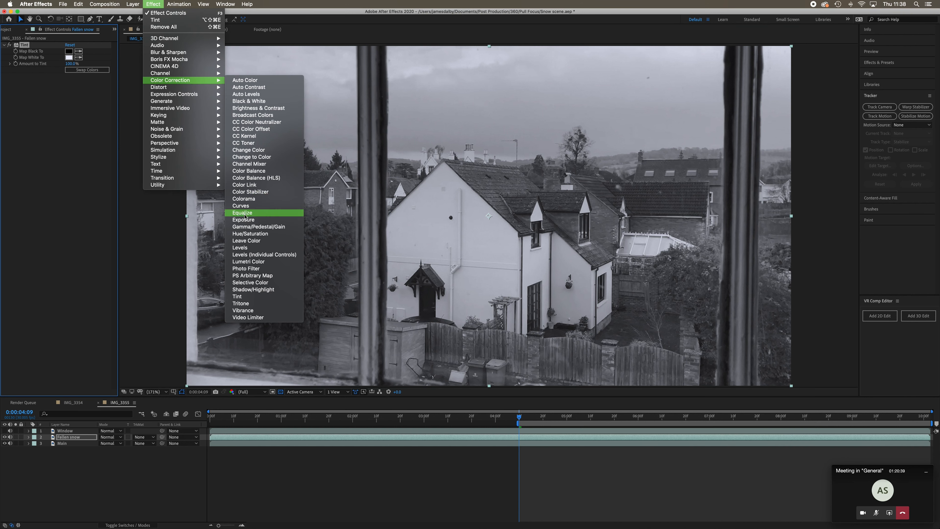
pyautogui.click(270, 248)
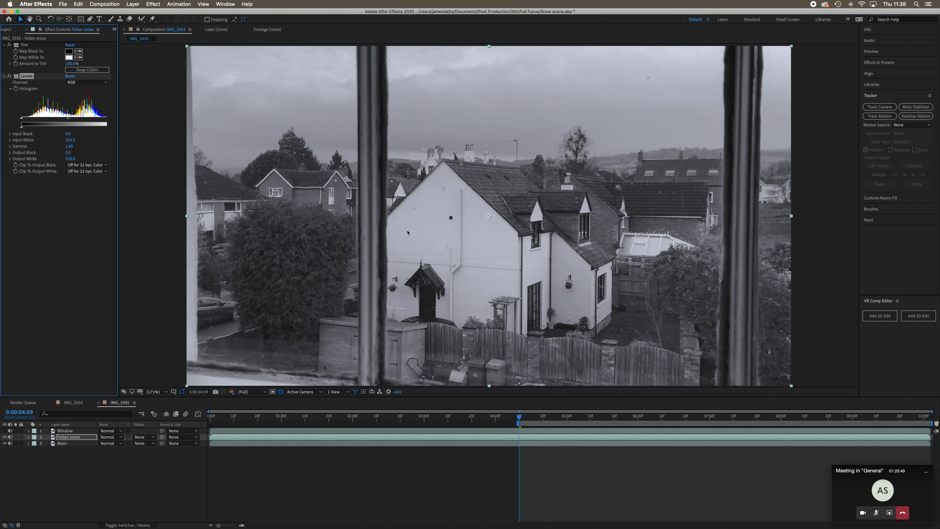
pyautogui.moveTo(105, 119); pyautogui.dragTo(82, 121)
pyautogui.moveTo(22, 119); pyautogui.dragTo(41, 120)
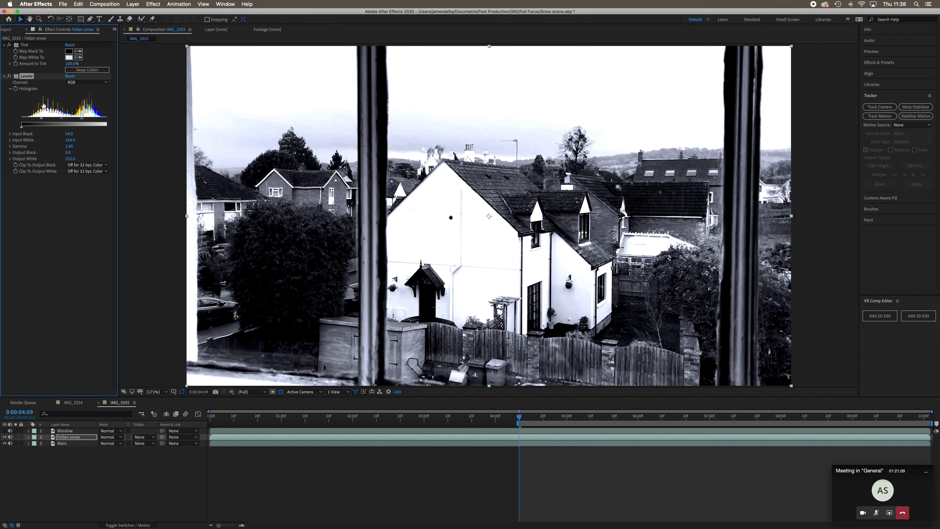
pyautogui.moveTo(85, 120); pyautogui.dragTo(83, 119)
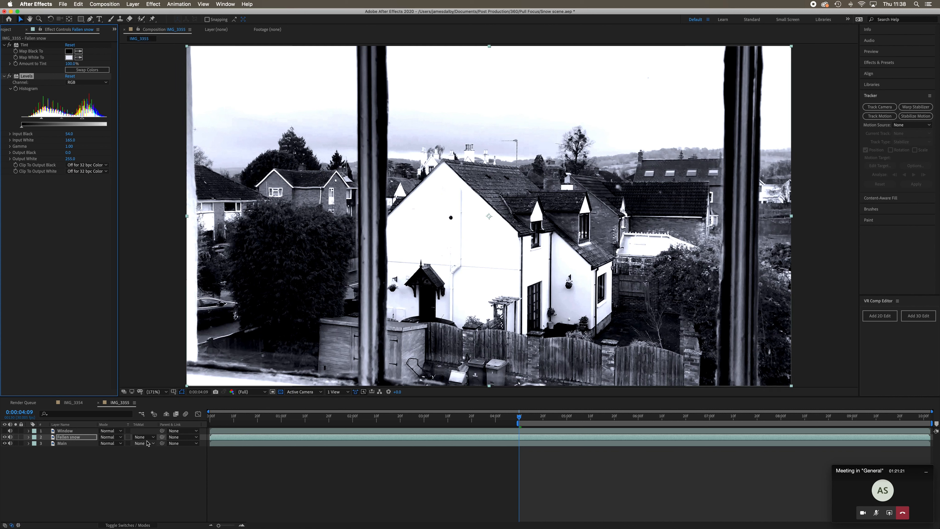
# Try the Lighten blending mode on the Fallen snow layer, and settle on Screen
pyautogui.click(125, 525)
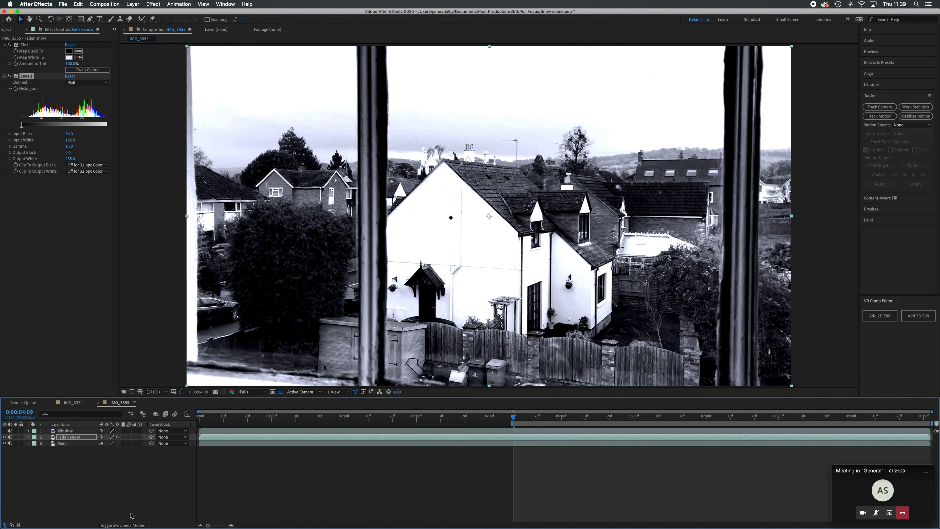
pyautogui.click(129, 525)
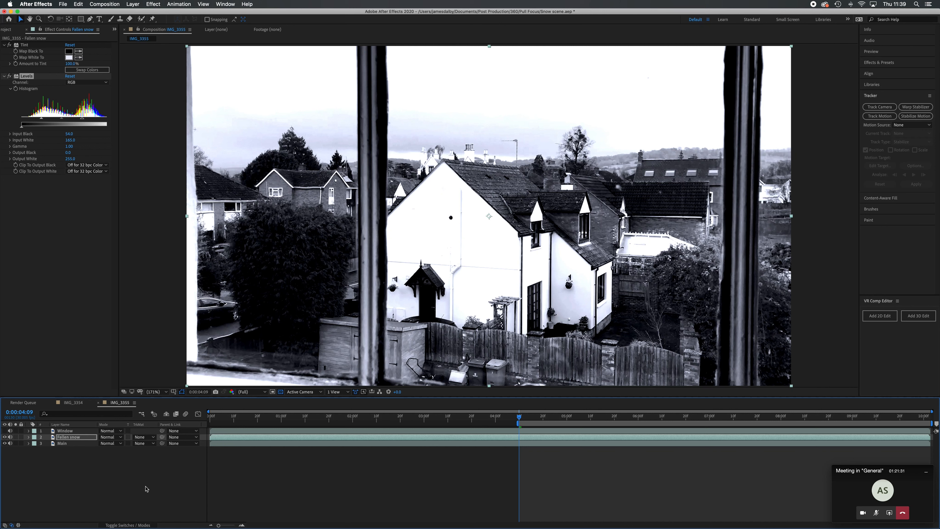
pyautogui.click(121, 437)
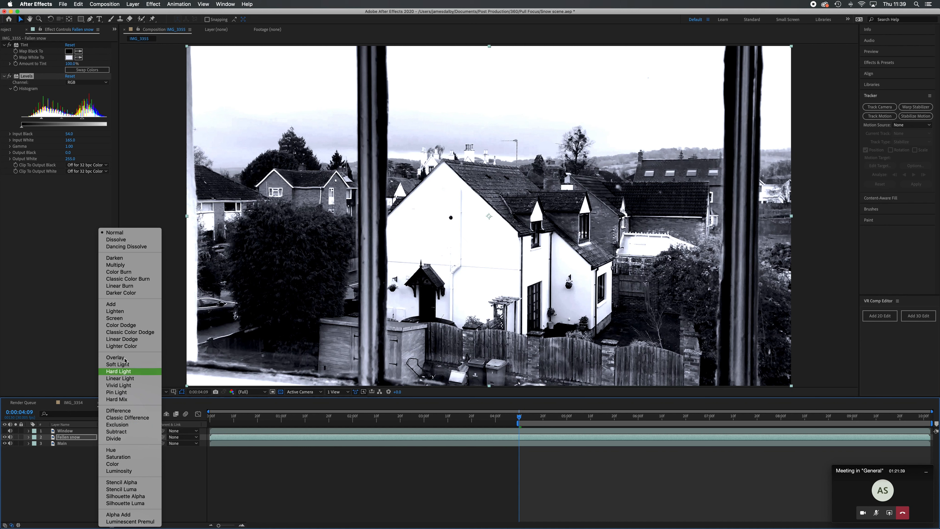
pyautogui.click(136, 312)
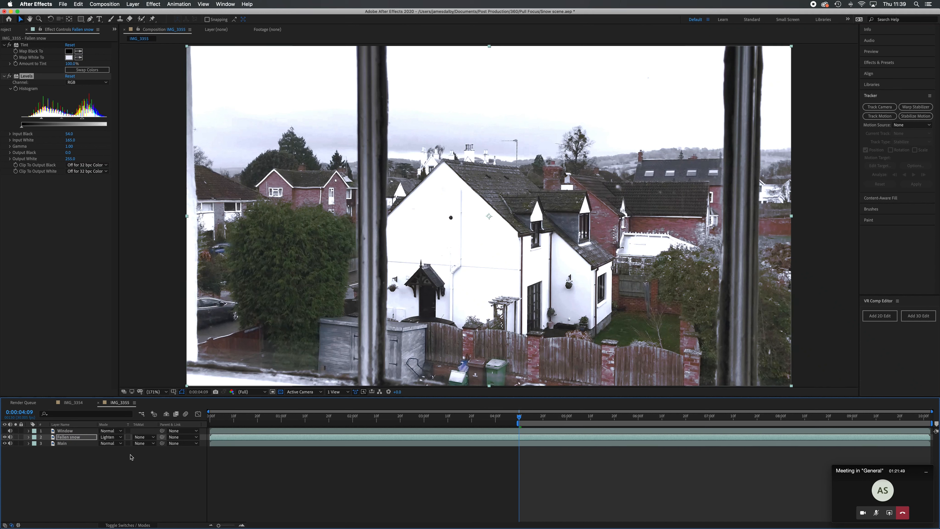
pyautogui.click(121, 439)
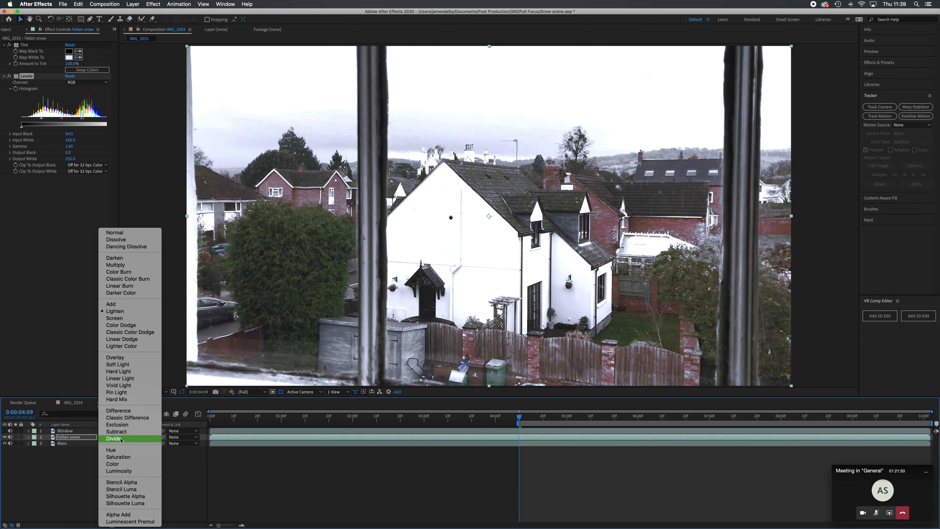
pyautogui.click(135, 318)
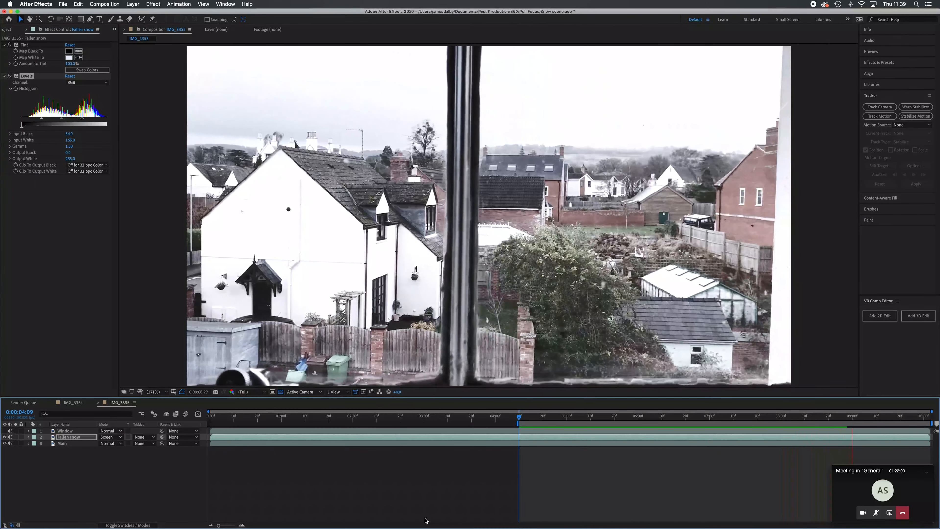
# Stop the preview and refine the Fallen snow layer's Levels to Input Black 63 and Input White 162
pyautogui.press('space')
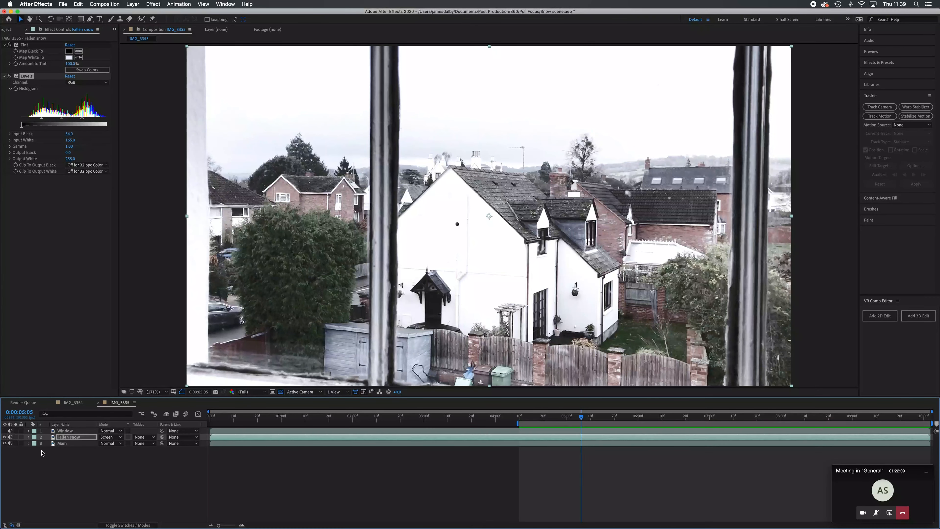
pyautogui.click(76, 437)
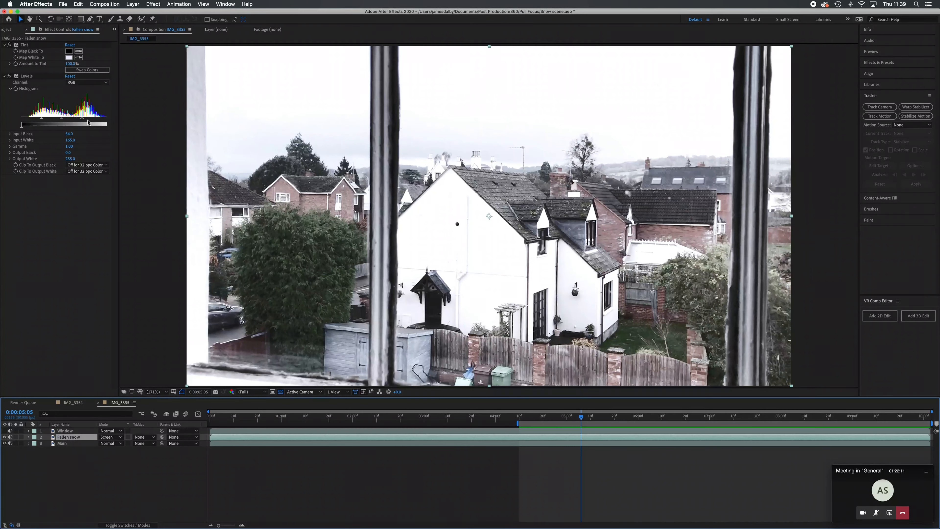
pyautogui.moveTo(82, 119)
pyautogui.mouseDown()
pyautogui.moveTo(99, 120)
pyautogui.moveTo(44, 122)
pyautogui.moveTo(82, 120)
pyautogui.mouseUp()
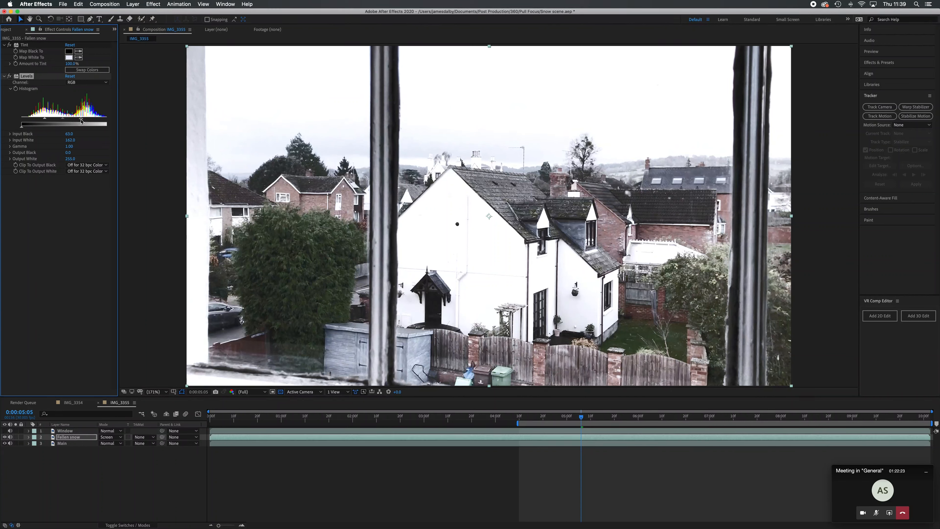
# Add a Hue/Saturation effect to the Main layer and adjust its Master Saturation upward
pyautogui.click(74, 444)
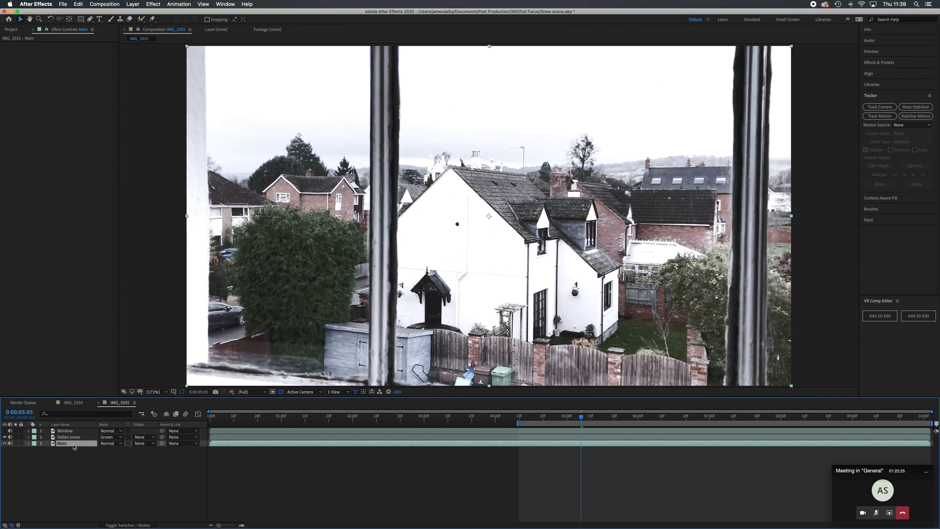
pyautogui.click(153, 5)
pyautogui.moveTo(200, 80)
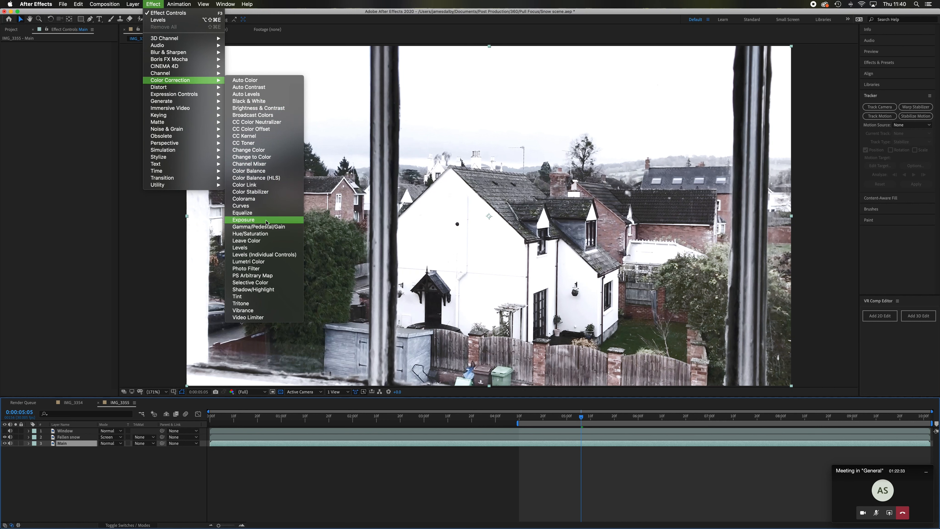
pyautogui.click(264, 233)
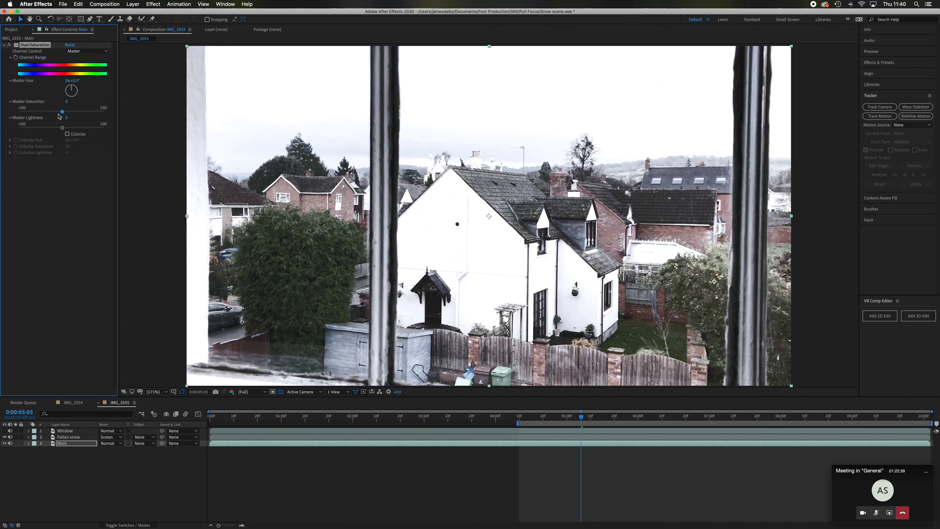
pyautogui.moveTo(62, 114); pyautogui.dragTo(76, 117)
pyautogui.moveTo(76, 118); pyautogui.dragTo(76, 117)
# Add a Glow effect to the Fallen snow layer and set its Glow Threshold to 85.5%
pyautogui.click(81, 437)
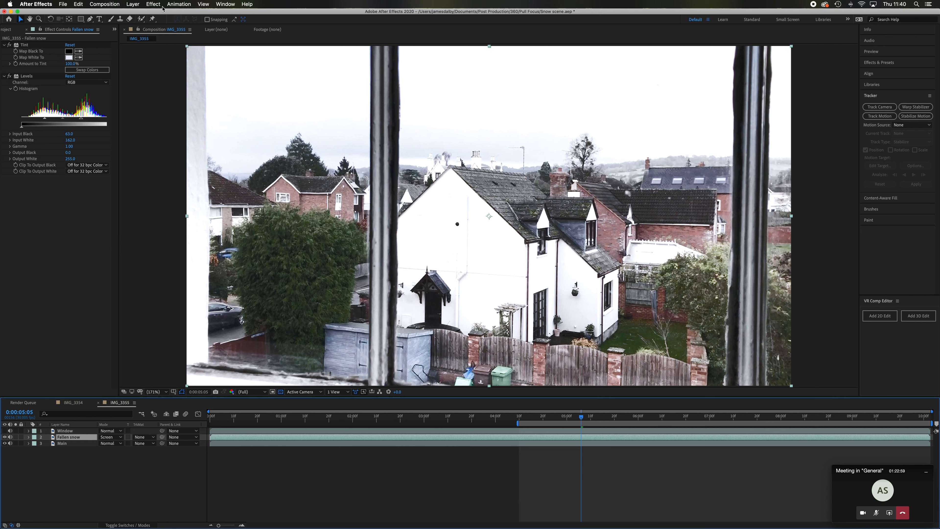
pyautogui.click(154, 5)
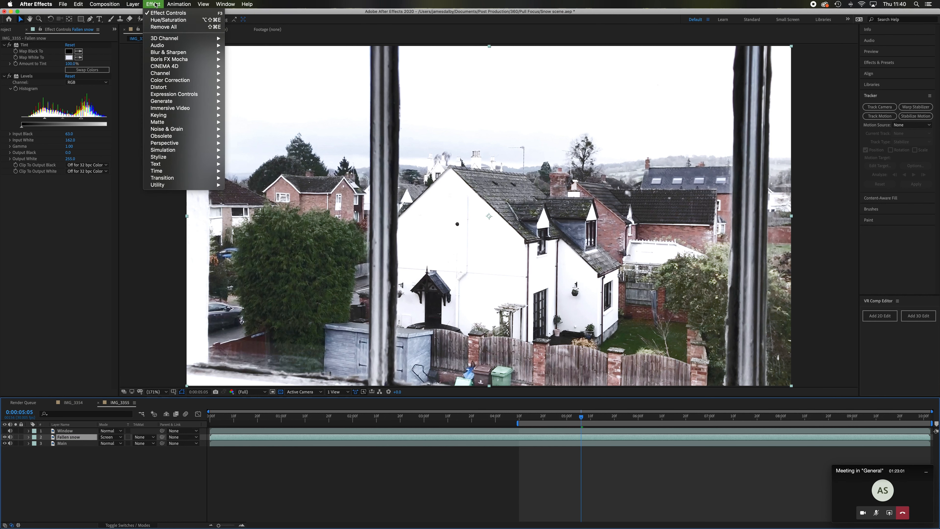
pyautogui.moveTo(190, 153)
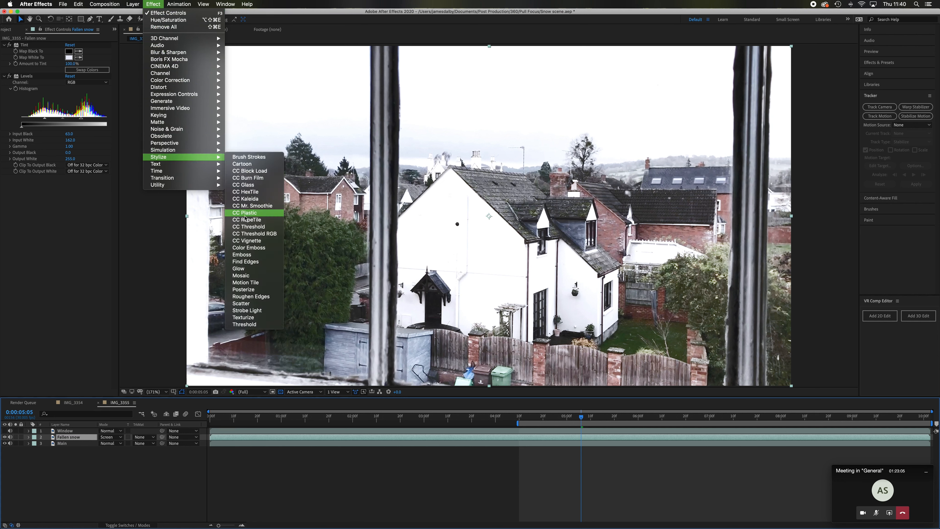
pyautogui.click(249, 269)
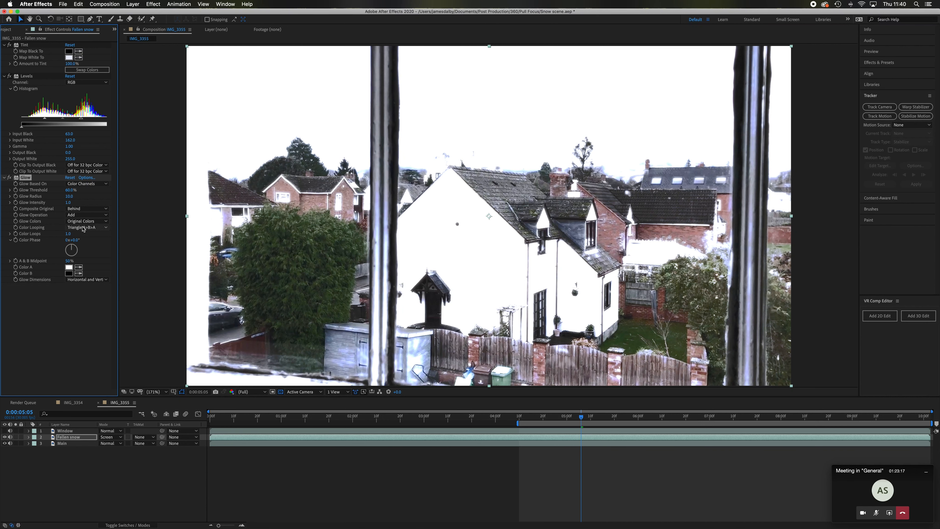
pyautogui.click(70, 193)
pyautogui.moveTo(70, 192); pyautogui.dragTo(86, 193)
pyautogui.moveTo(92, 194); pyautogui.dragTo(147, 200)
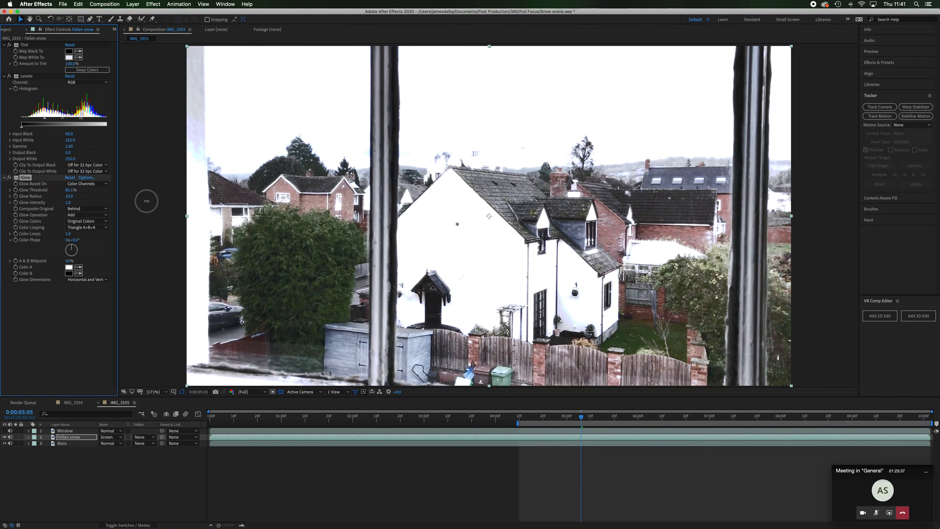
pyautogui.moveTo(147, 201); pyautogui.dragTo(147, 203)
# Preview the composition from 0:00:04:09 to check the glowing snow look
pyautogui.click(514, 419)
pyautogui.moveTo(513, 421); pyautogui.dragTo(518, 421)
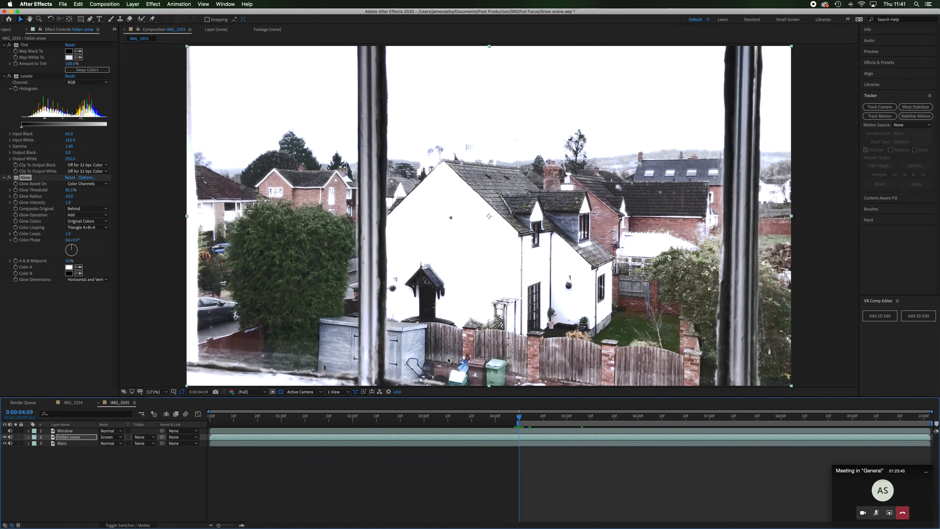
pyautogui.press('space')
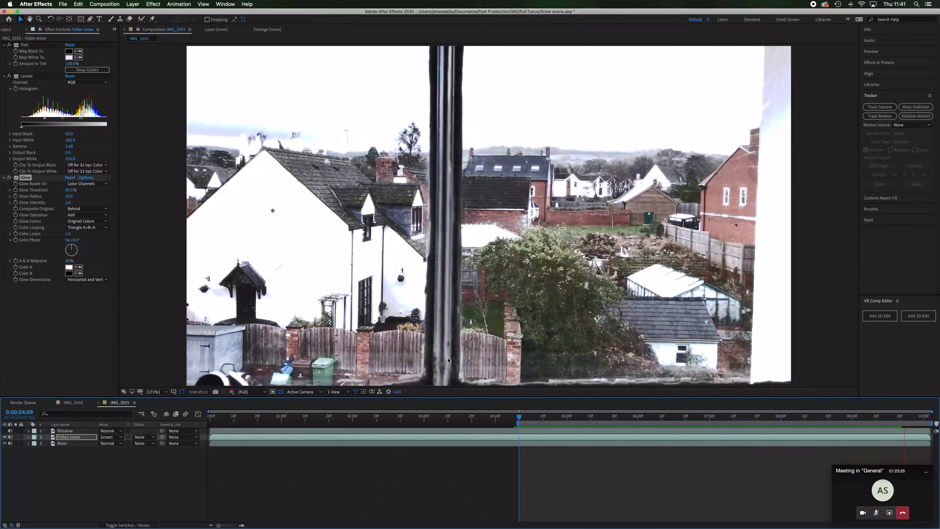
pyautogui.press('space')
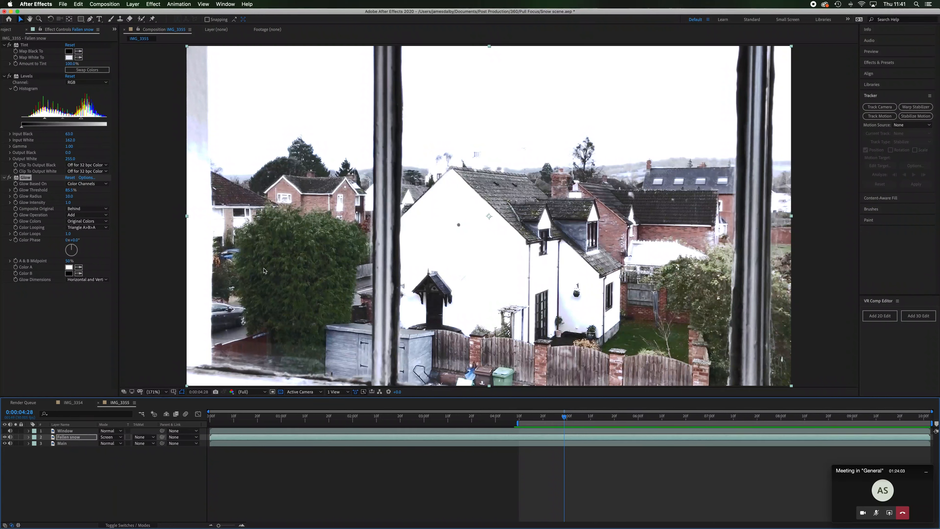
# Exclude the sky from the Fallen snow layer with a wide rectangular mask set to Subtract and feathered by 77 pixels
pyautogui.press('/')
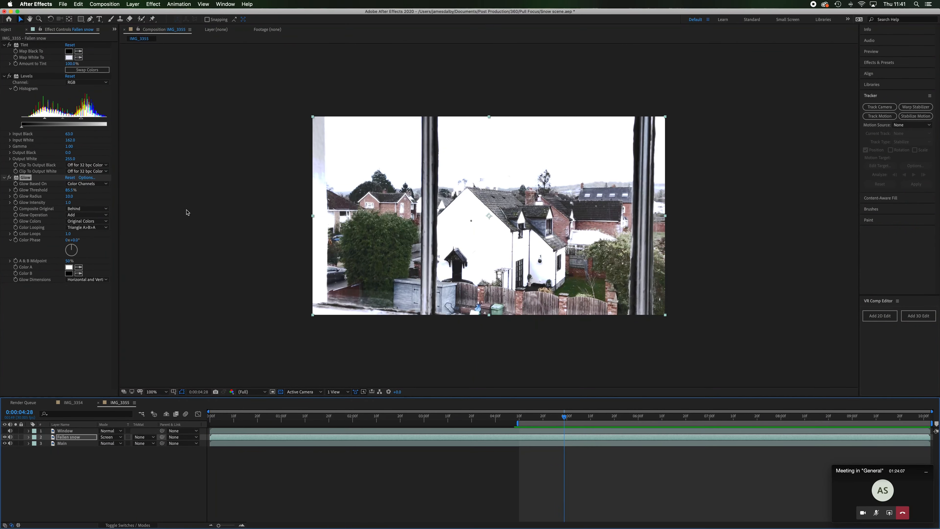
pyautogui.click(80, 19)
pyautogui.moveTo(284, 86); pyautogui.dragTo(687, 188)
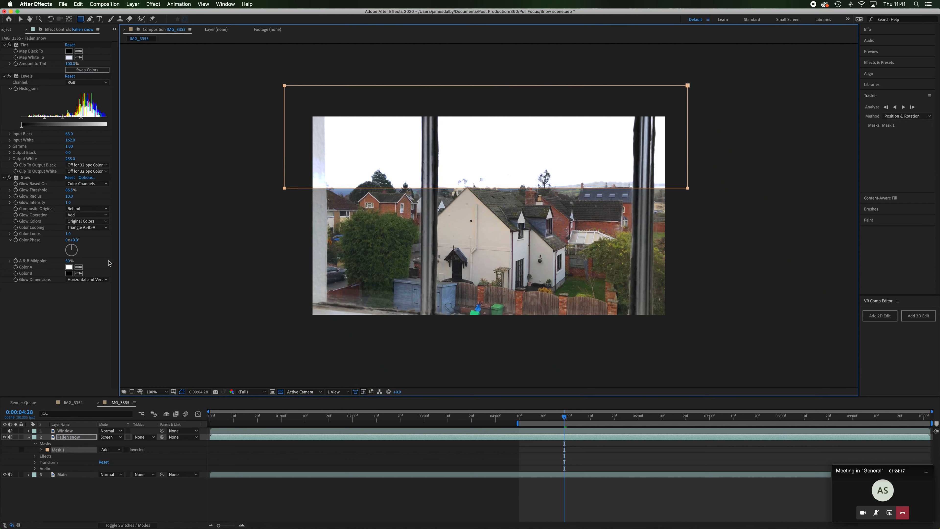
pyautogui.click(118, 450)
pyautogui.click(124, 471)
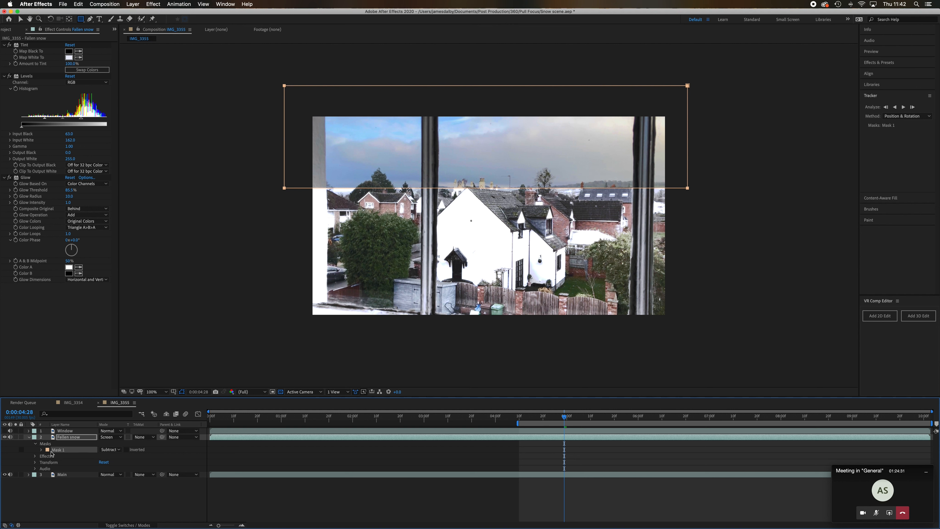
pyautogui.click(41, 450)
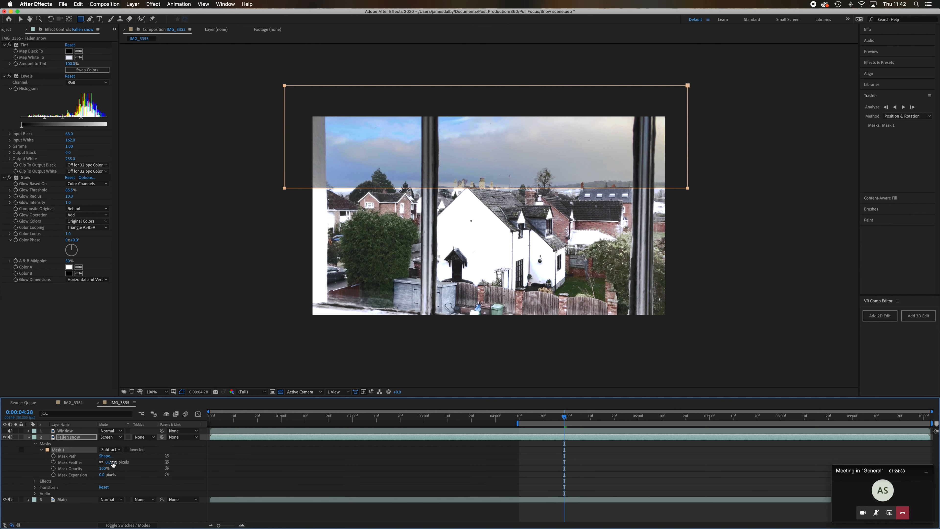
pyautogui.moveTo(113, 463); pyautogui.dragTo(147, 468)
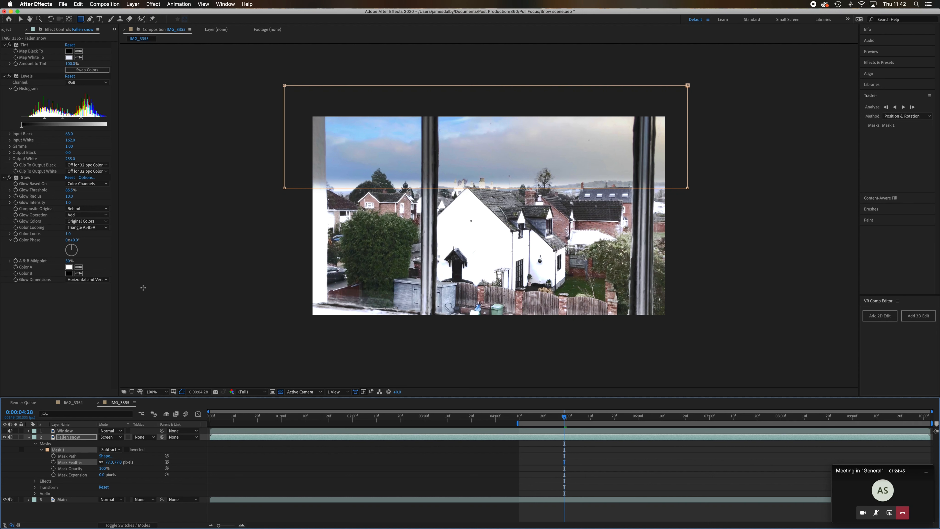
# Collapse the Fallen snow layer's properties in the timeline and deselect all layers
pyautogui.click(60, 437)
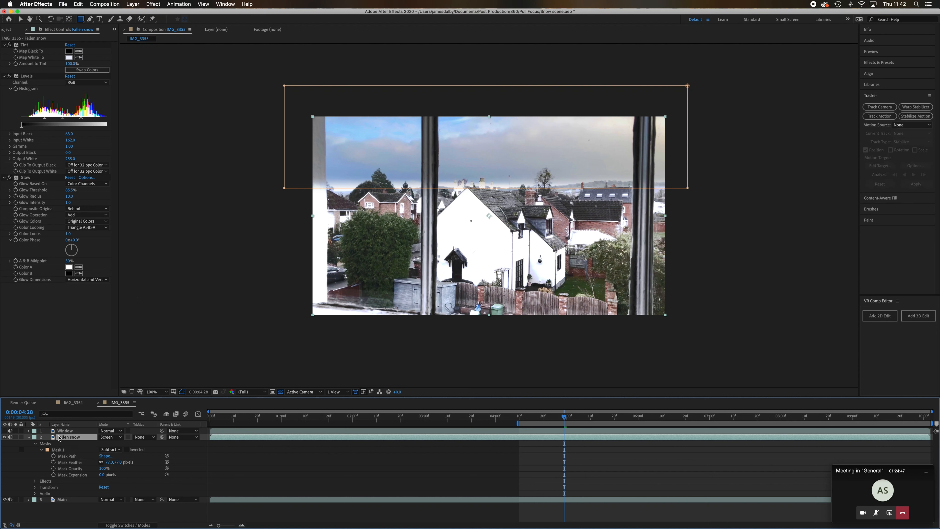
pyautogui.click(29, 436)
pyautogui.click(73, 478)
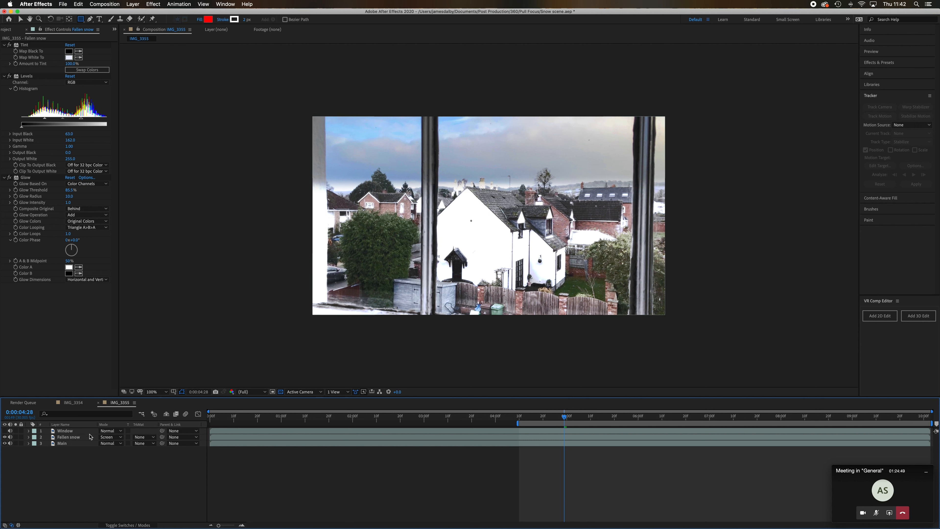
# Preview the composition from 0:00:04:09 to check the sky mask, and return the playhead to 0:00:04:09
pyautogui.moveTo(564, 418); pyautogui.dragTo(519, 420)
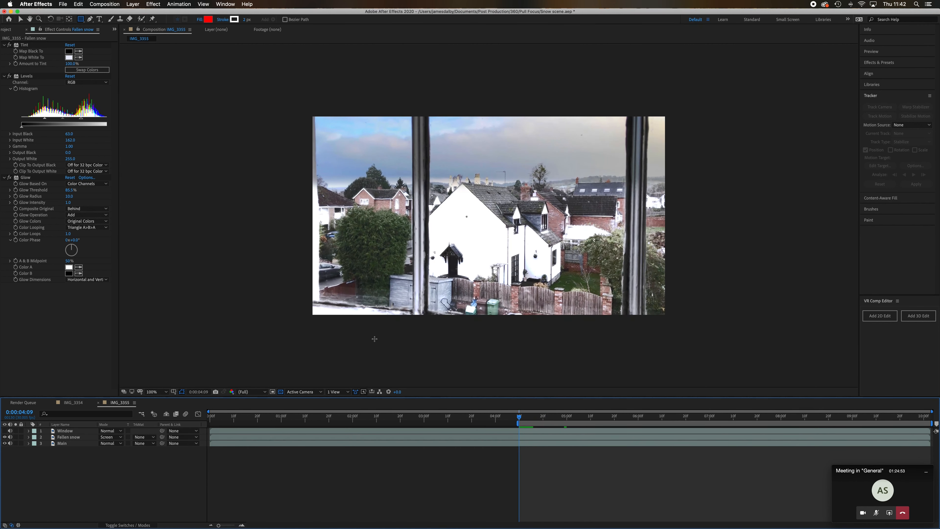
pyautogui.press('space')
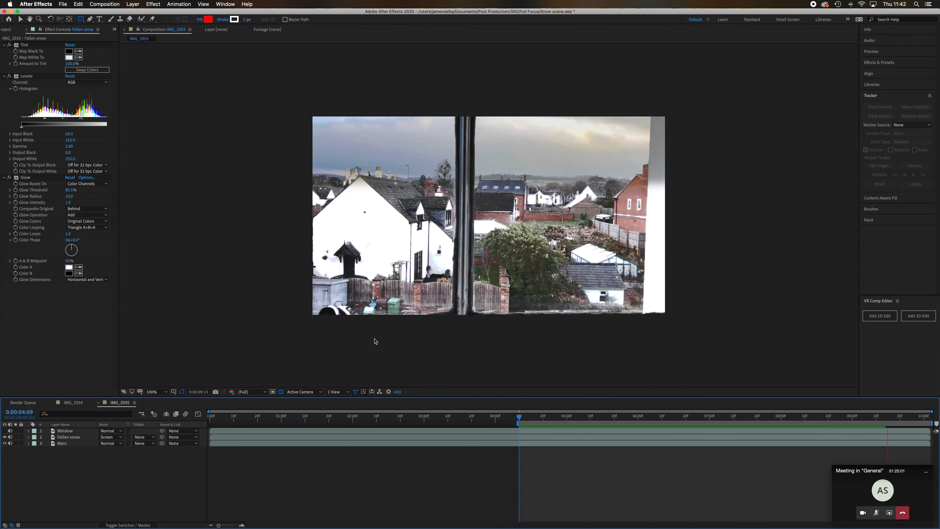
pyautogui.press('space')
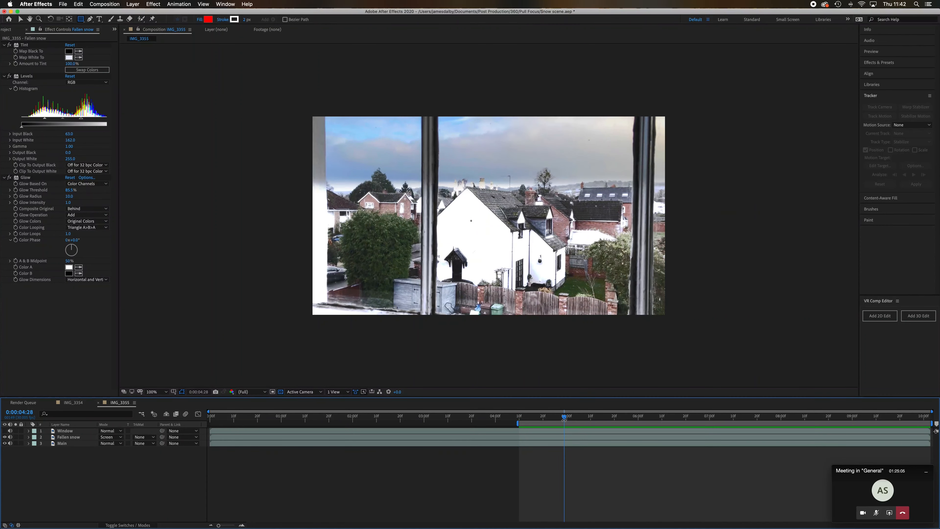
pyautogui.moveTo(564, 419); pyautogui.dragTo(518, 422)
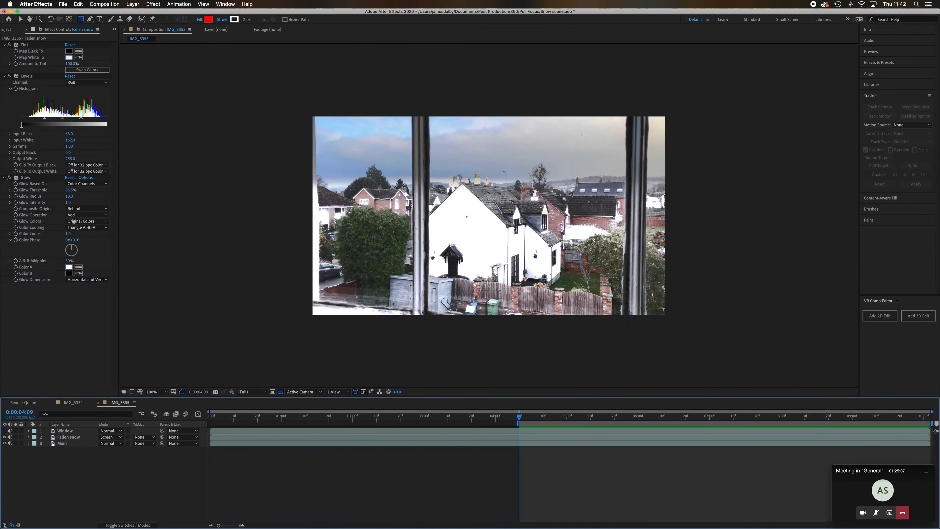
pyautogui.click(132, 4)
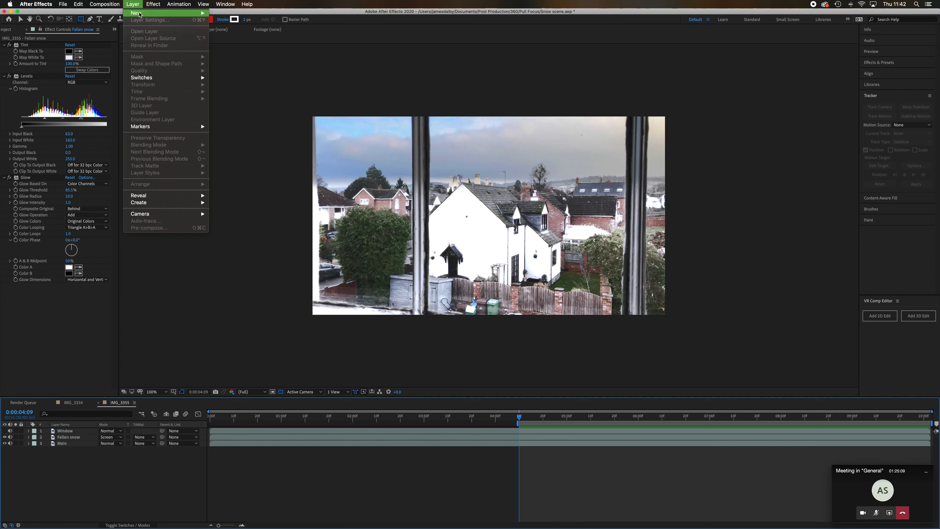
pyautogui.moveTo(142, 14)
pyautogui.click(243, 23)
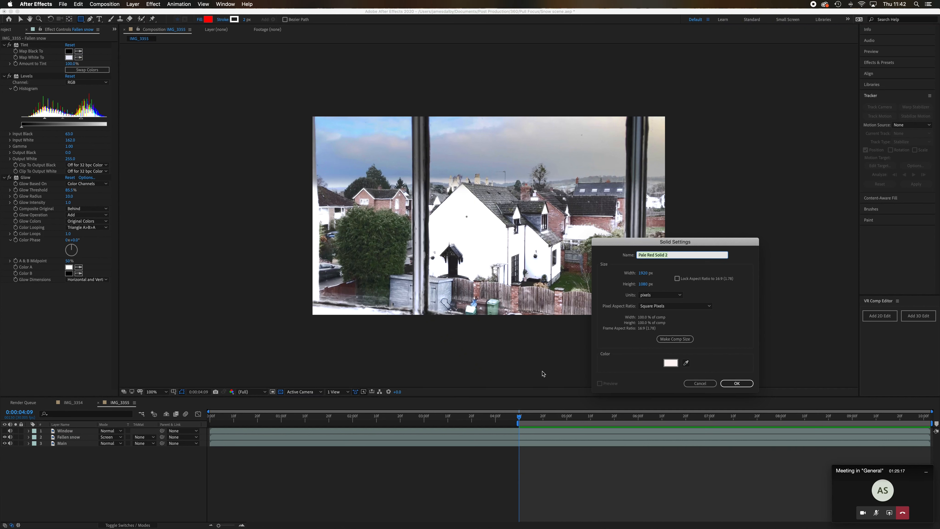
pyautogui.click(704, 384)
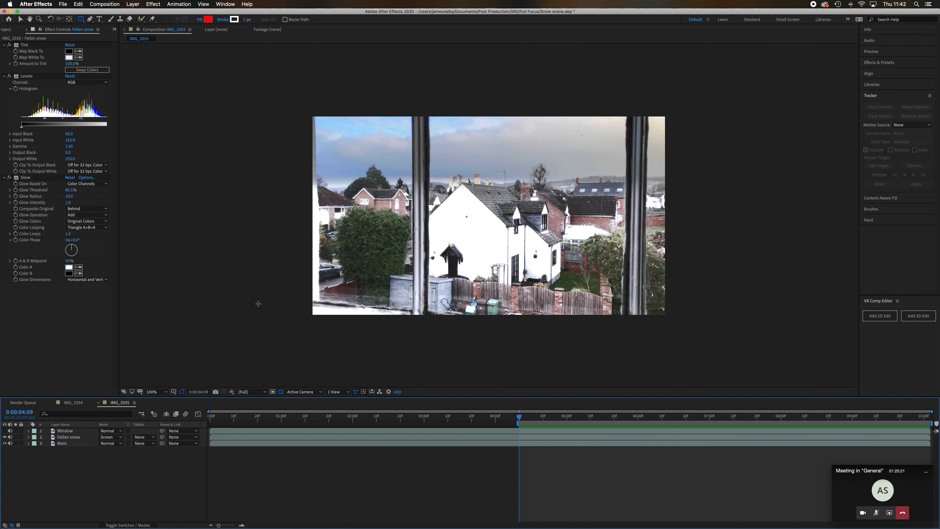